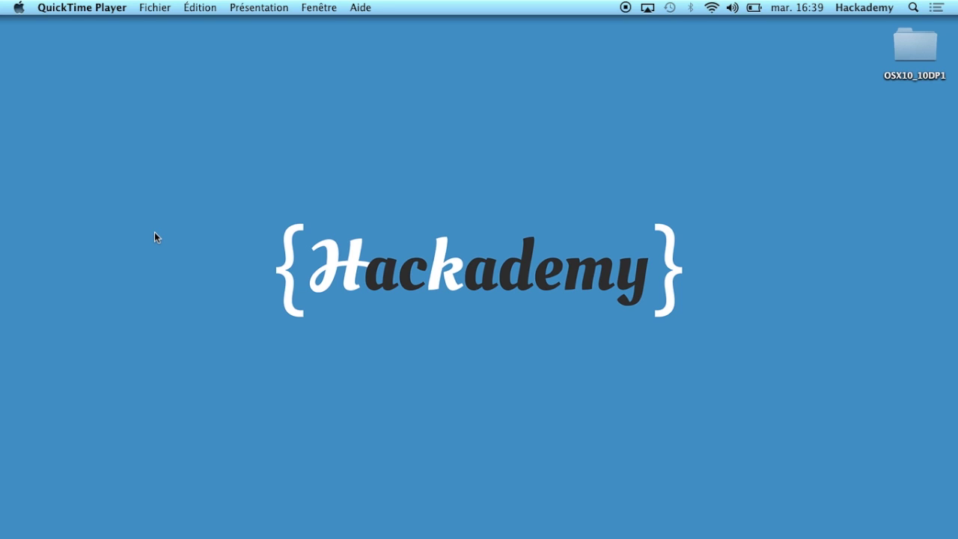
Mount the InstallESD.dmg disk image from the OSX10_10DP1 folder and move its window clear of the file list
double_click(919, 43)
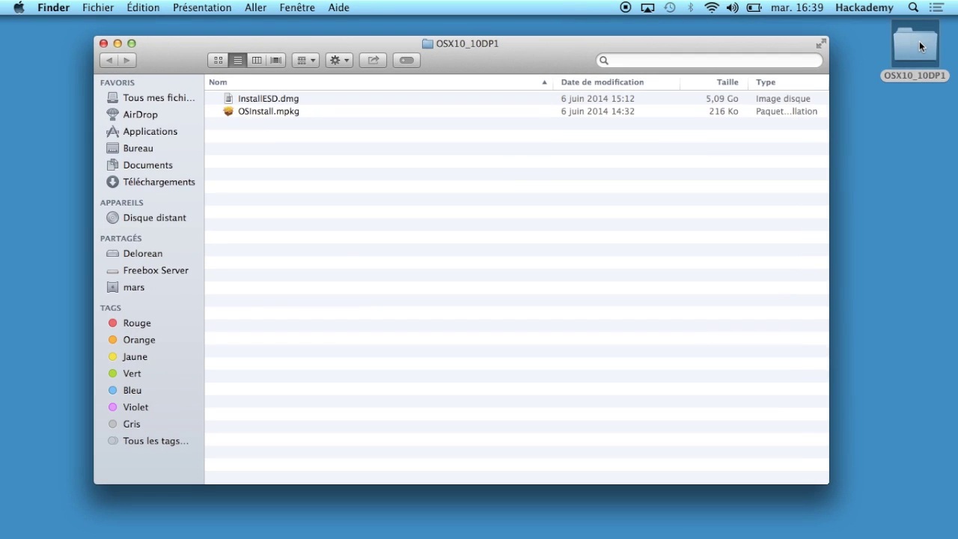
double_click(306, 103)
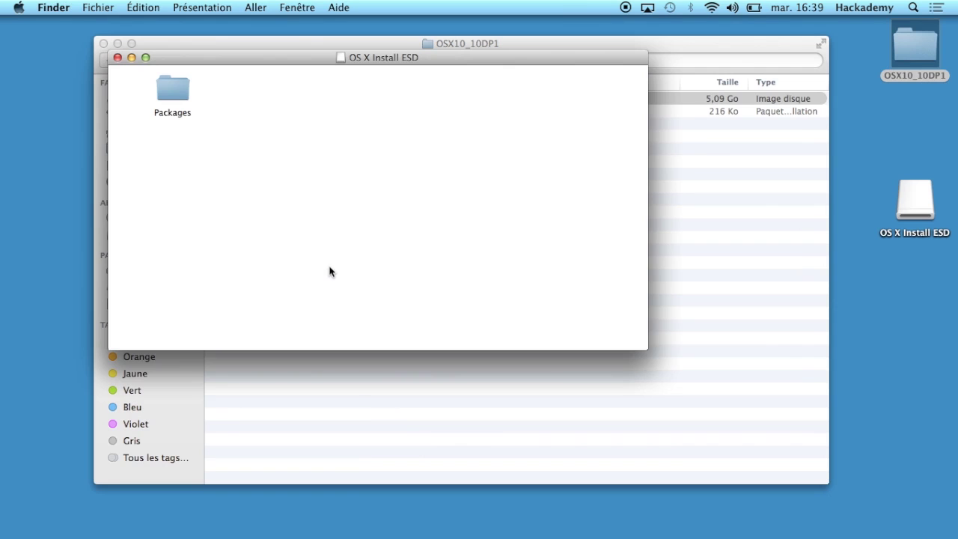
left_click_drag(400, 58, 530, 153)
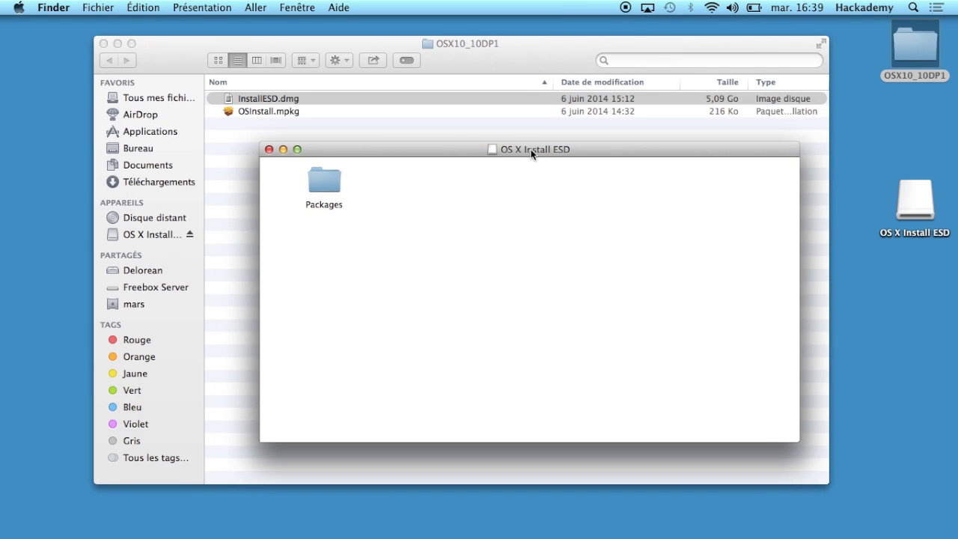
Switch to iTerm, run "defaults write com.apple.finder AppleShowAllFiles 1" to show hidden files, and restart Finder with "killall Finder"
key("super+space")
type("iterm")
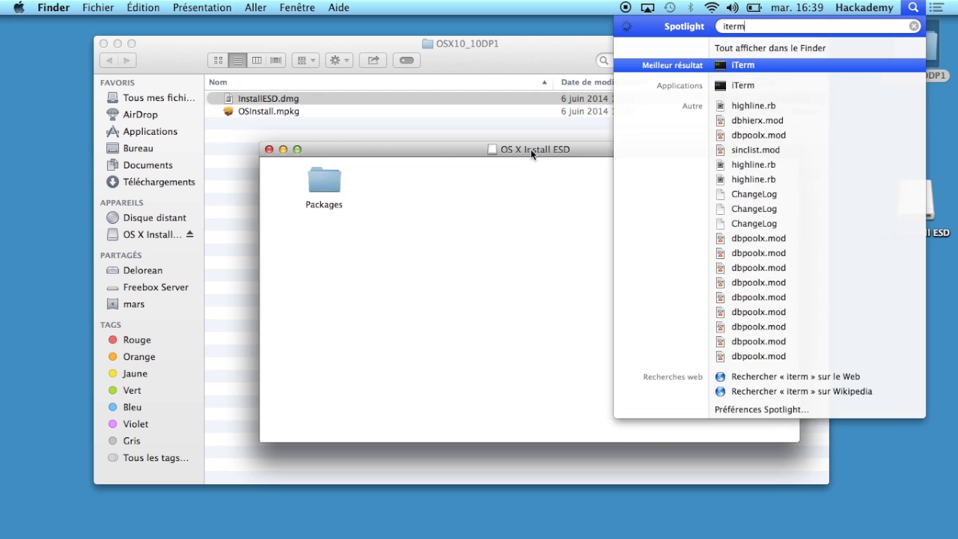
key("Return")
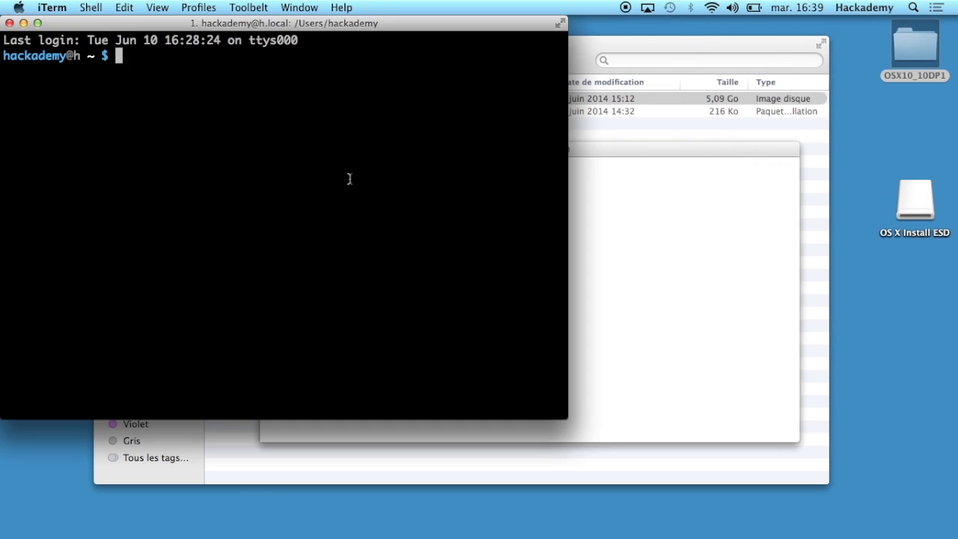
type("defaults write com.apple.finder AppleShowAllFiles 1")
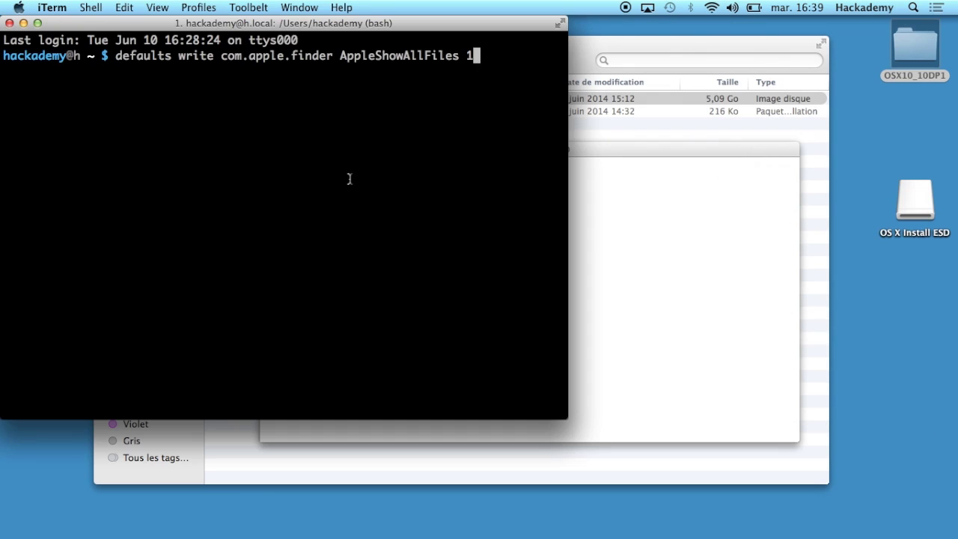
key("Return")
type("killall Finder")
key("Return")
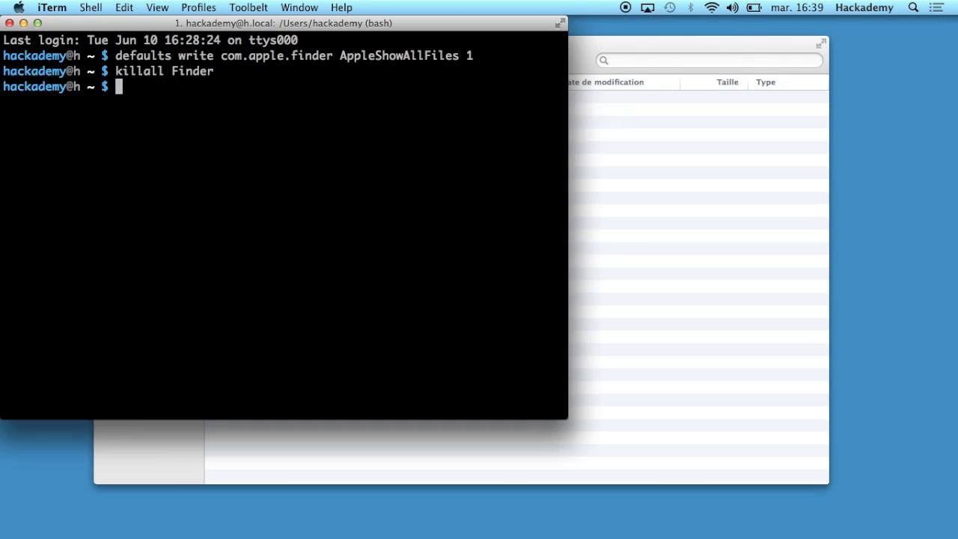
Back in Finder, mount BaseSystem.dmg from the OS X Install ESD volume and close the window it opens
key("super+h")
left_click(490, 256)
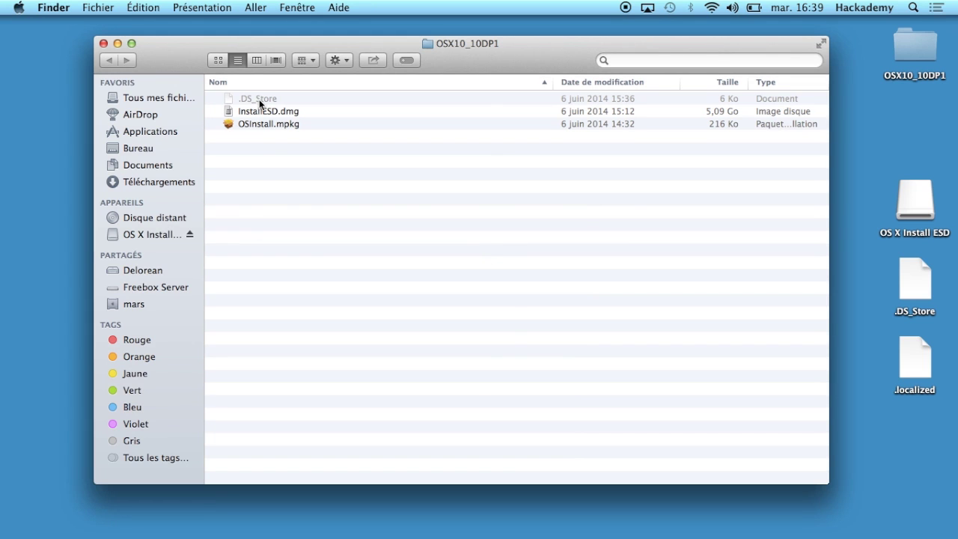
left_click(156, 234)
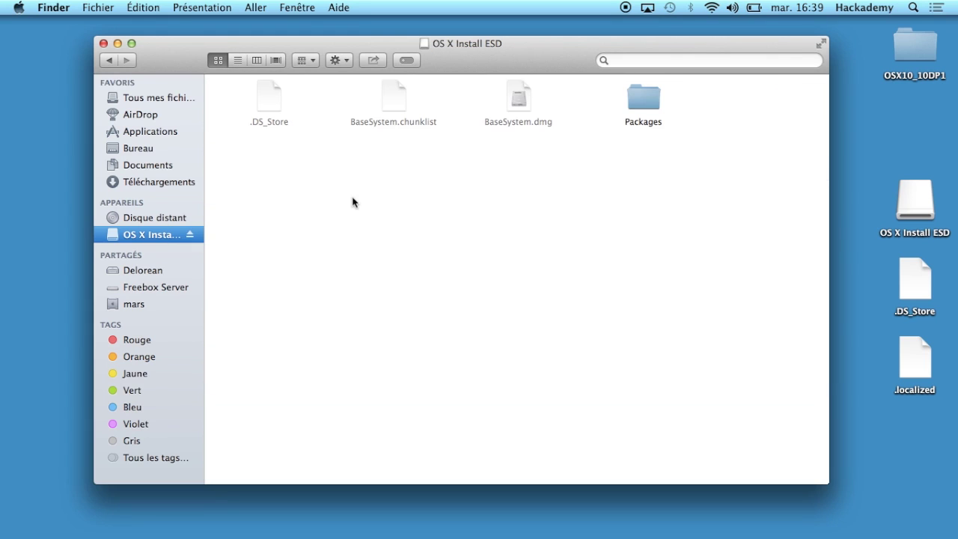
double_click(517, 103)
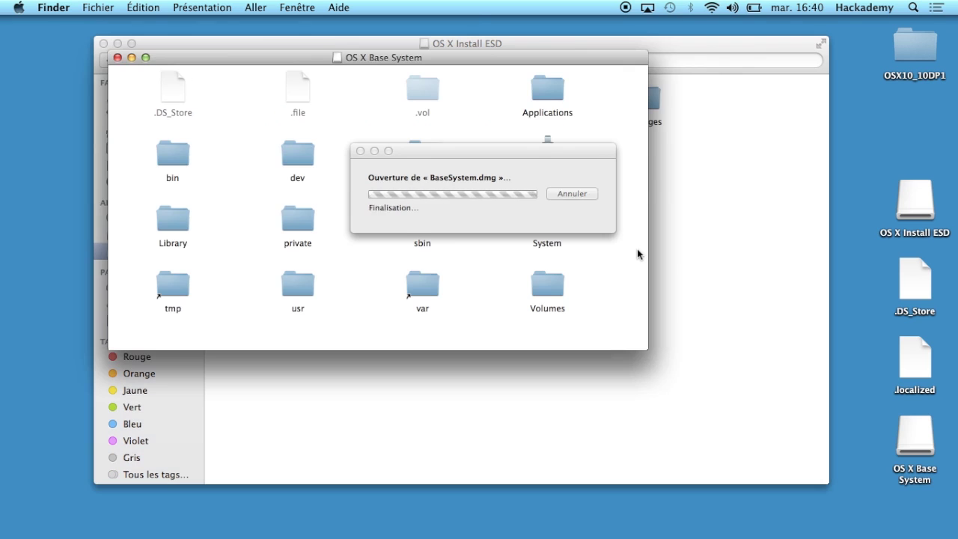
left_click(118, 58)
Switch to Disk Utility and erase the USB DISK 3.0 Media drive as Mac OS étendu (journalisé) with the name KEY
key("super+space")
type("dis")
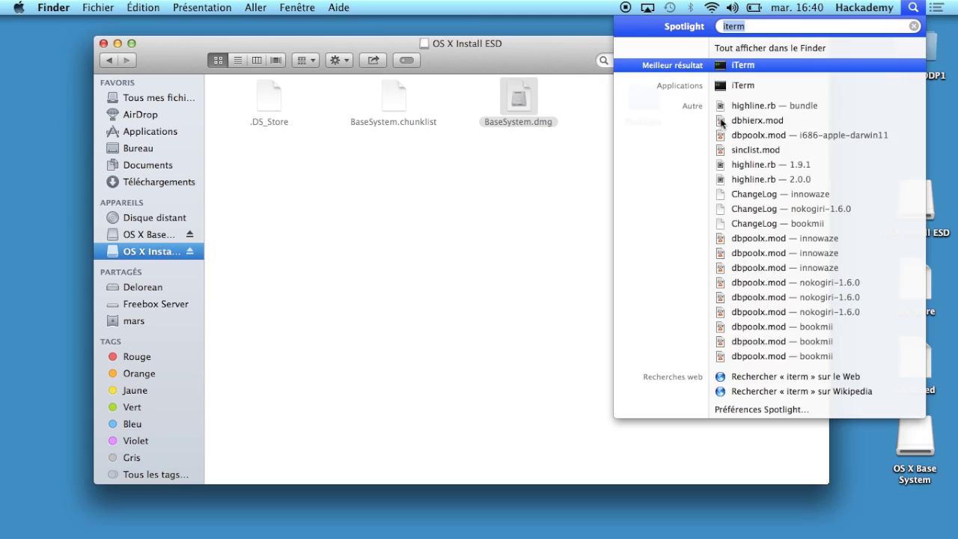
type("que")
key("Return")
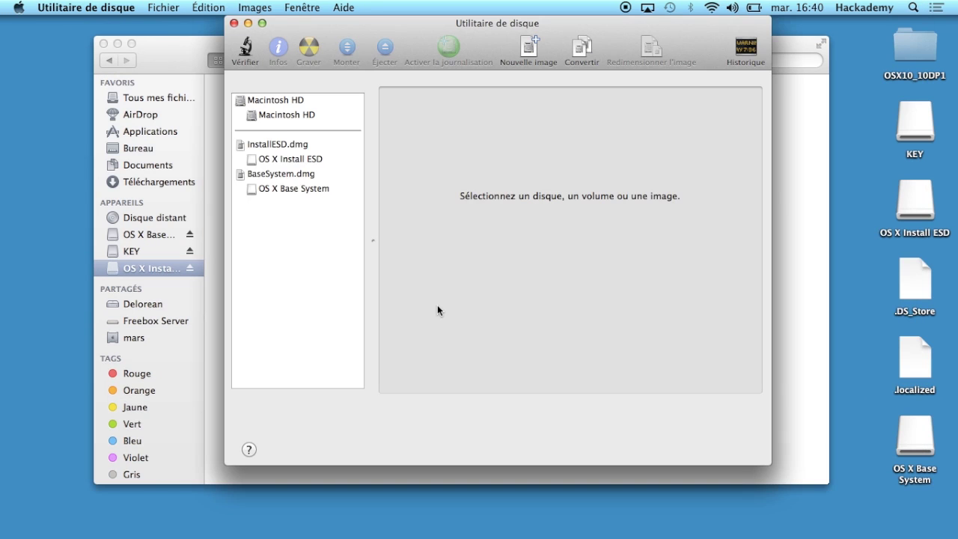
left_click(296, 131)
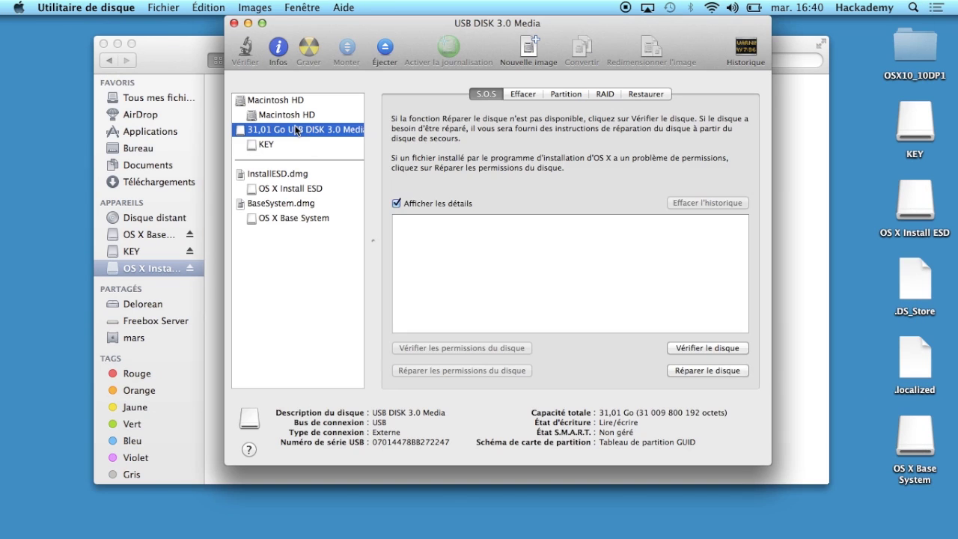
left_click(523, 93)
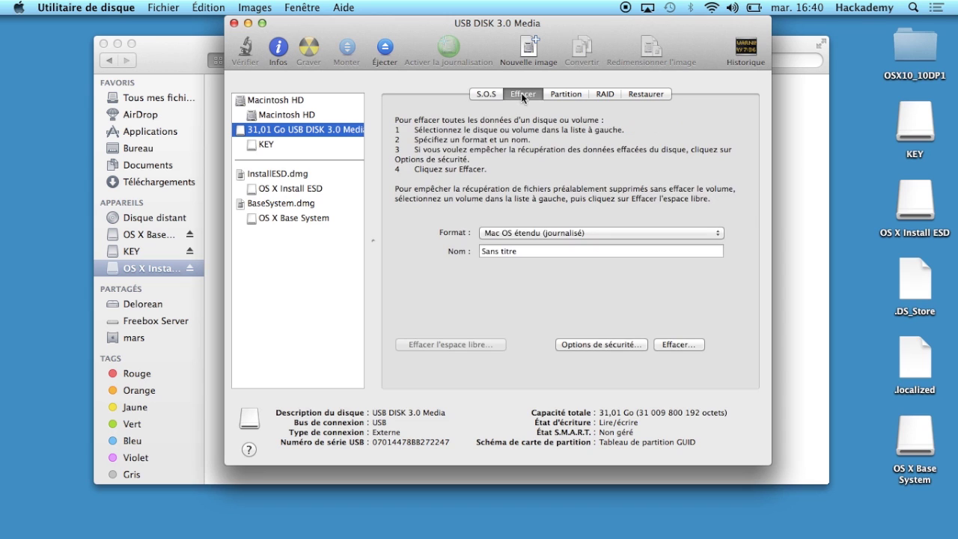
triple_click(521, 249)
type("KEY")
left_click(678, 344)
left_click(614, 187)
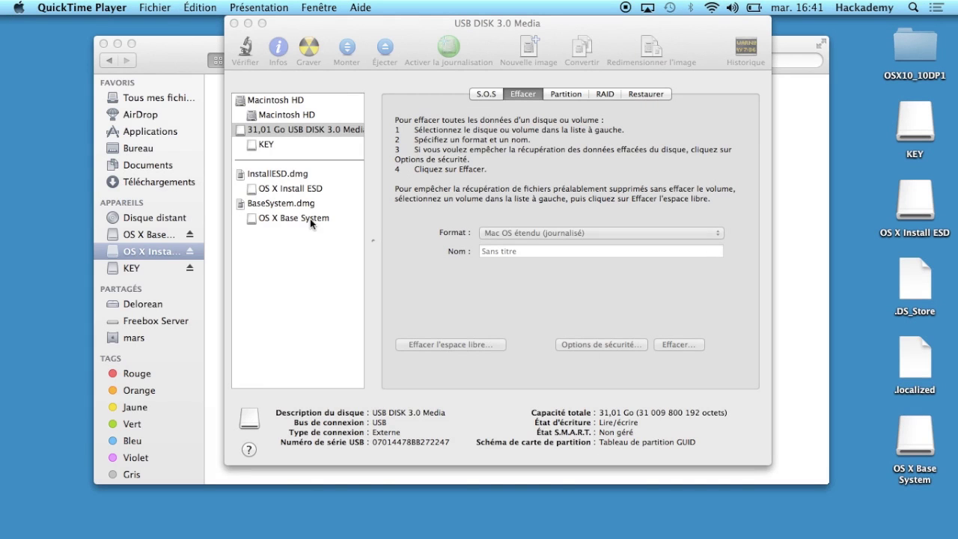
Restore OS X Base System onto the KEY volume, confirm erasing it, and authorise with the account password
left_click(276, 217)
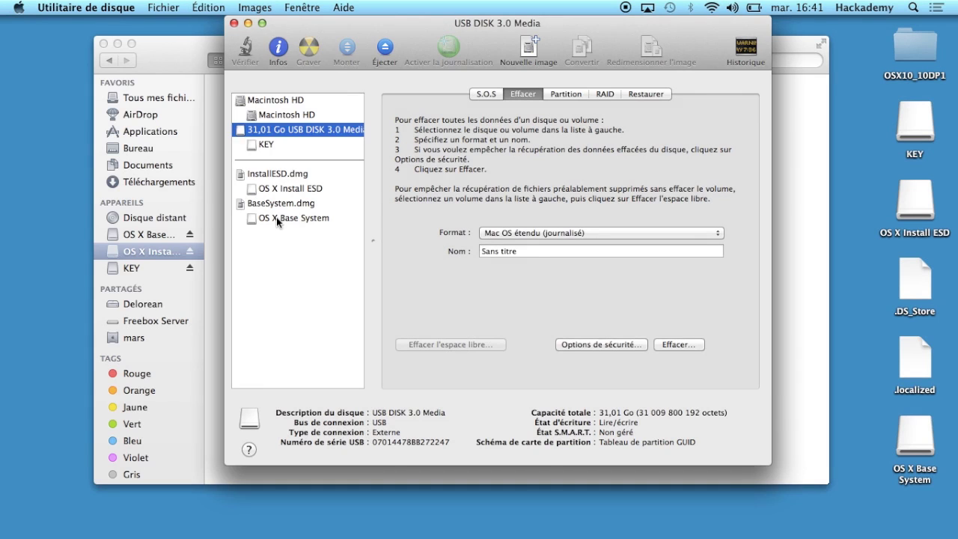
left_click(276, 217)
left_click(620, 96)
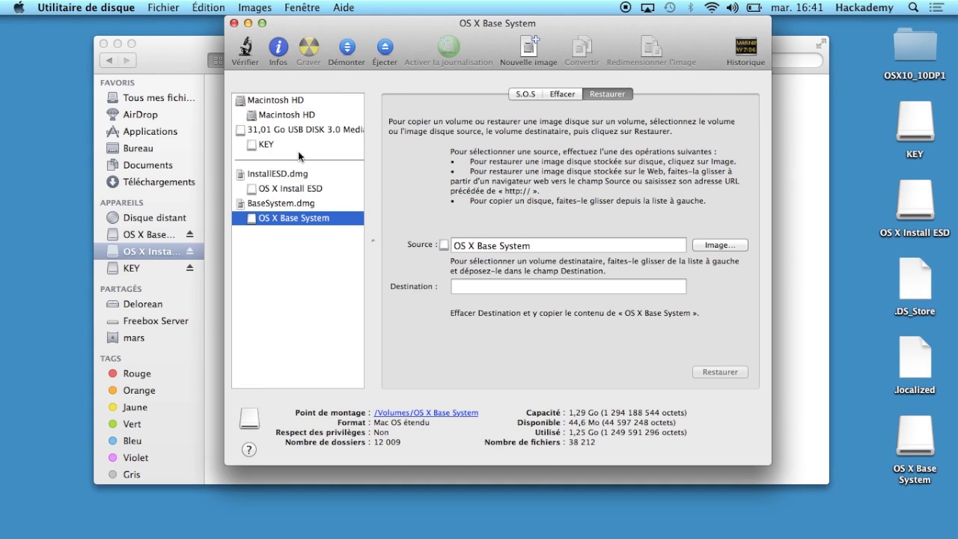
left_click_drag(265, 143, 494, 293)
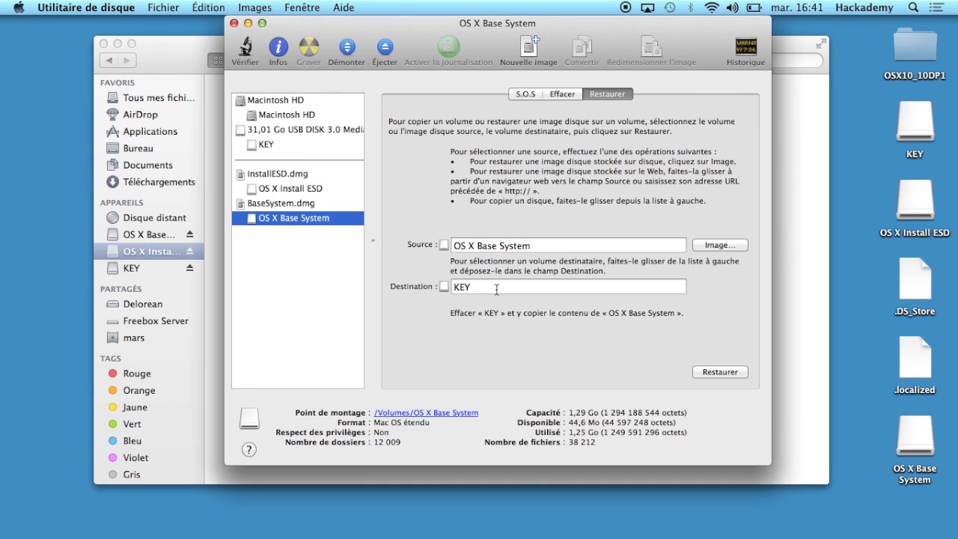
left_click(723, 371)
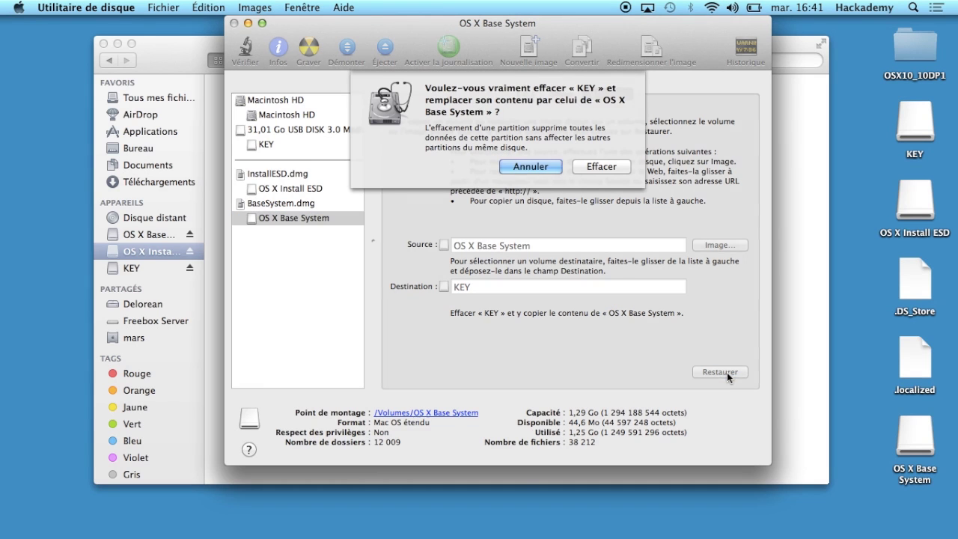
left_click(608, 166)
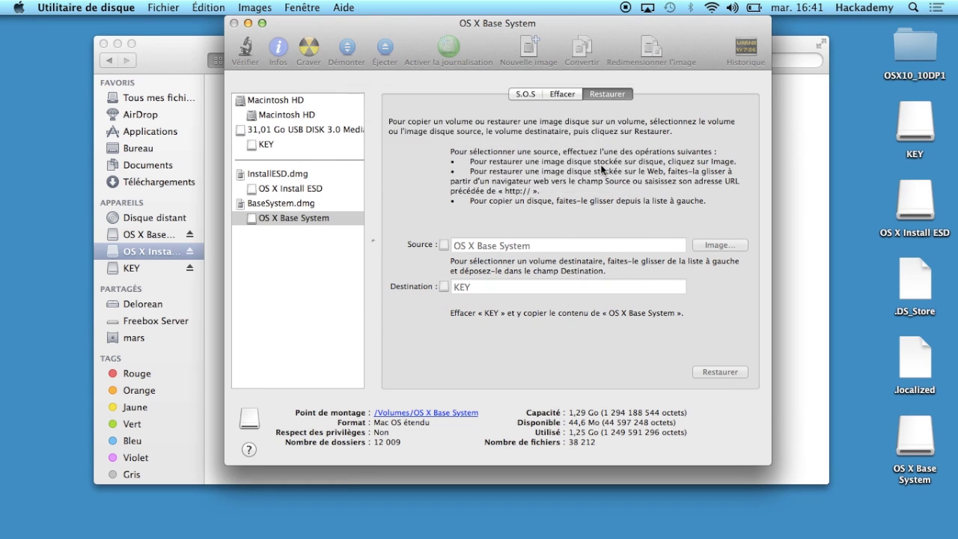
type("•••••••••")
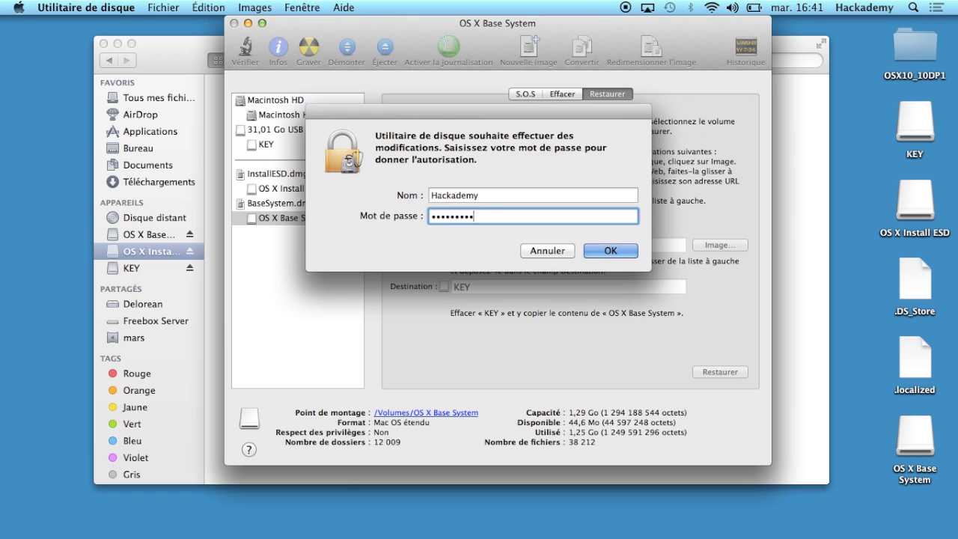
key("Return")
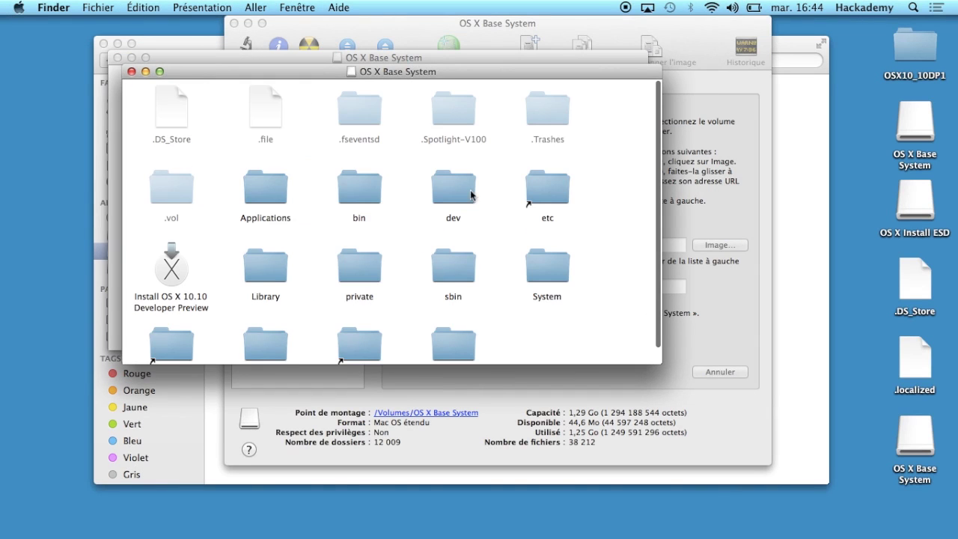
In the restored OS X Base System volume, open System > Installation and delete the Packages item there
scroll(499, 269, "down", 1)
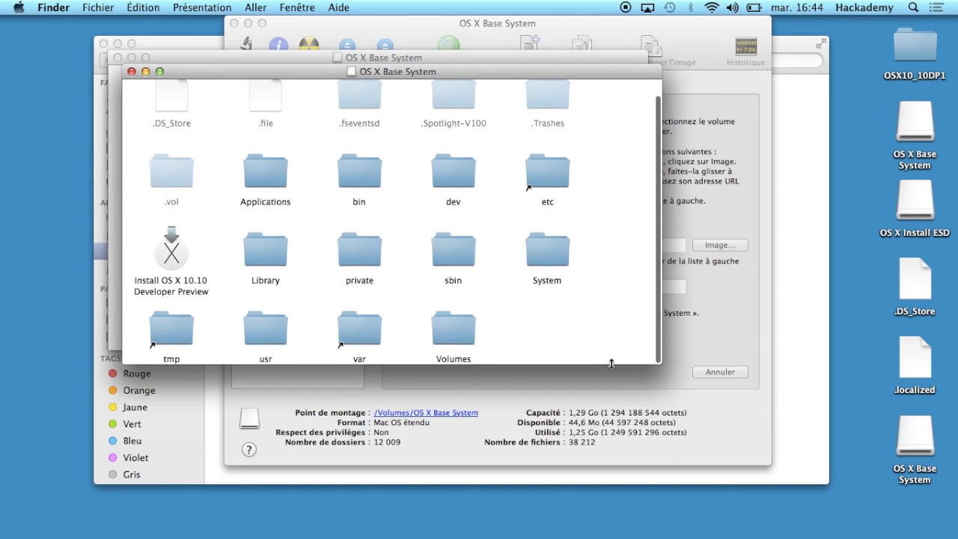
left_click_drag(612, 365, 625, 468)
double_click(554, 276)
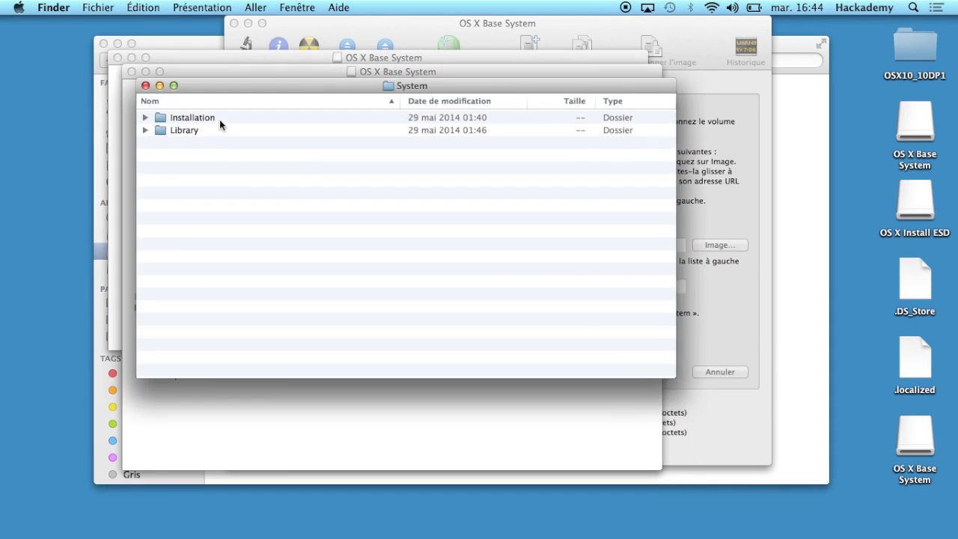
double_click(220, 119)
left_click(228, 147)
key("super+BackSpace")
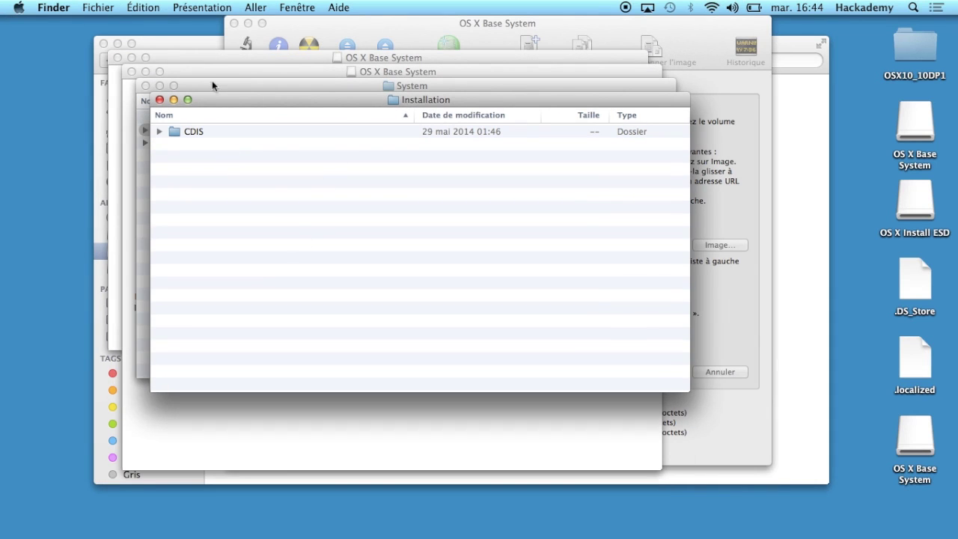
Copy the Packages folder from the OS X Install ESD volume into the USB drive's Installation folder
left_click(193, 43)
left_click_drag(540, 44, 559, 269)
left_click(659, 330)
left_click_drag(658, 330, 328, 206)
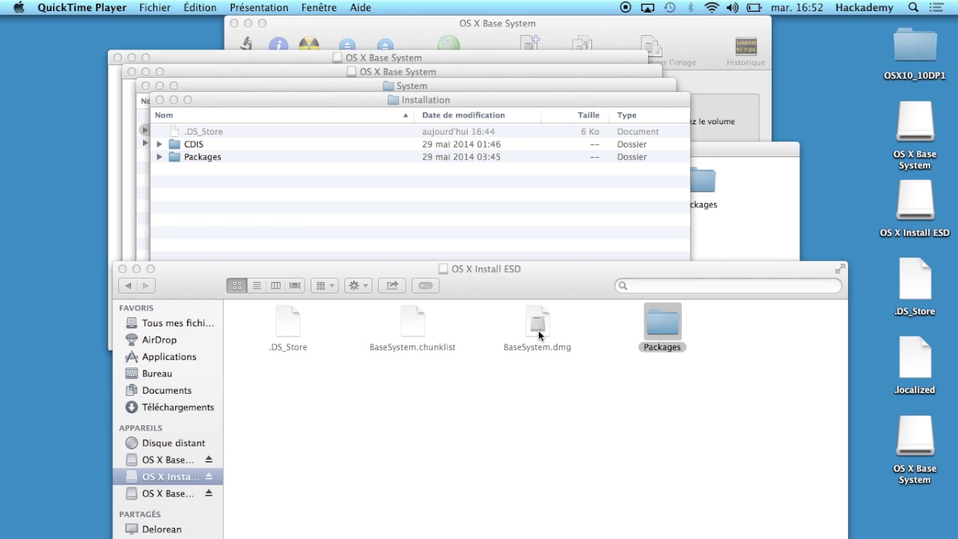
Close the Installation and System windows and copy BaseSystem.dmg from OS X Install ESD to the root of the restored volume
left_click(159, 100)
left_click(146, 85)
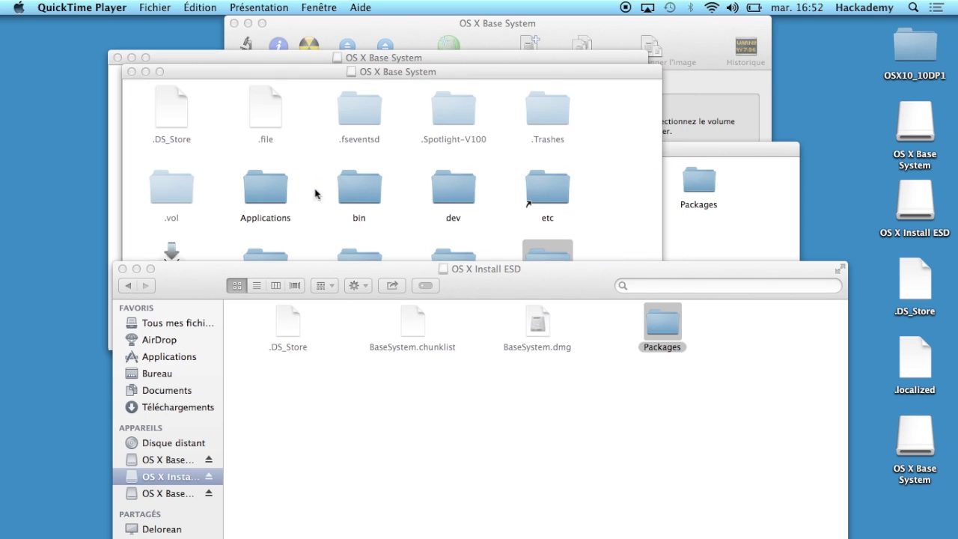
left_click(624, 196)
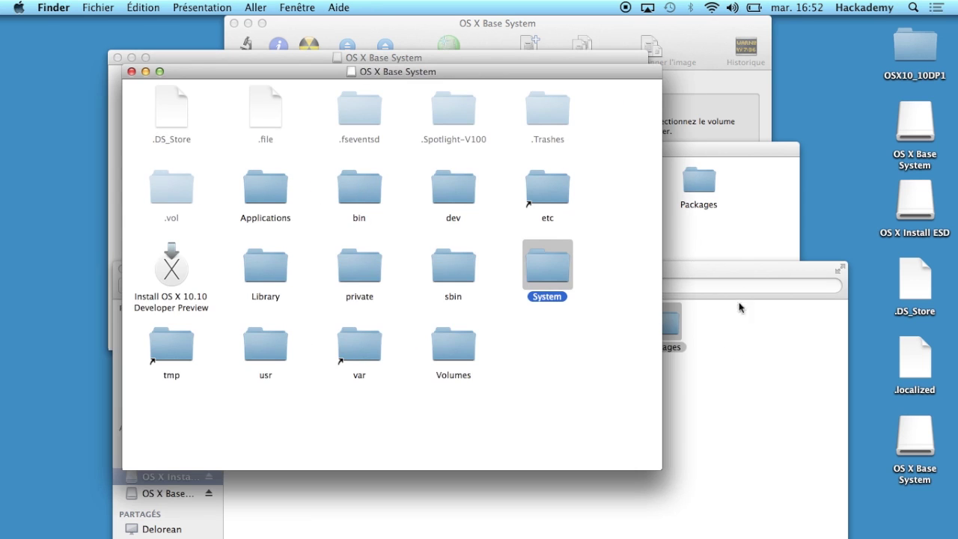
left_click_drag(739, 280, 861, 412)
left_click_drag(699, 473, 550, 370)
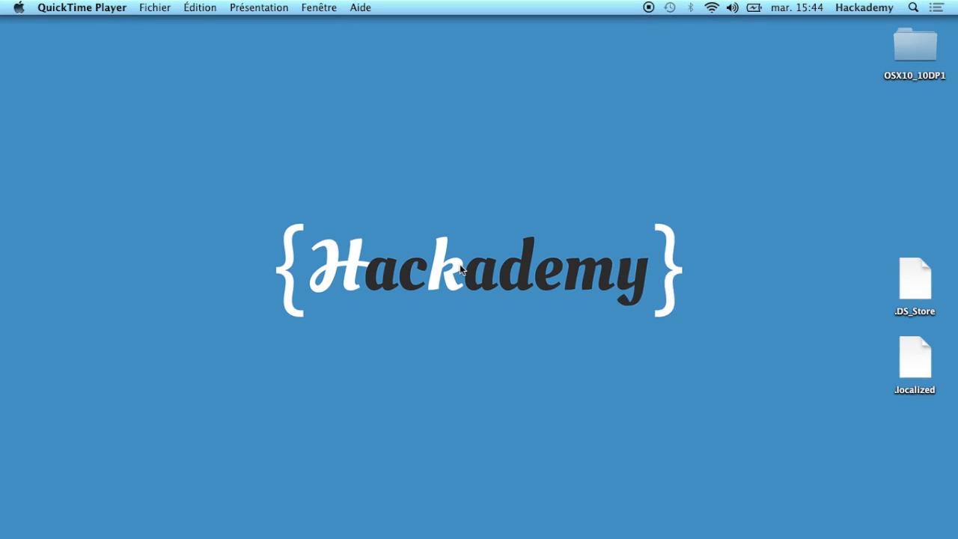
Find and launch VMware Fusion
key("super+space")
type("qui")
key("BackSpace")
key("BackSpace")
key("BackSpace")
type("vm")
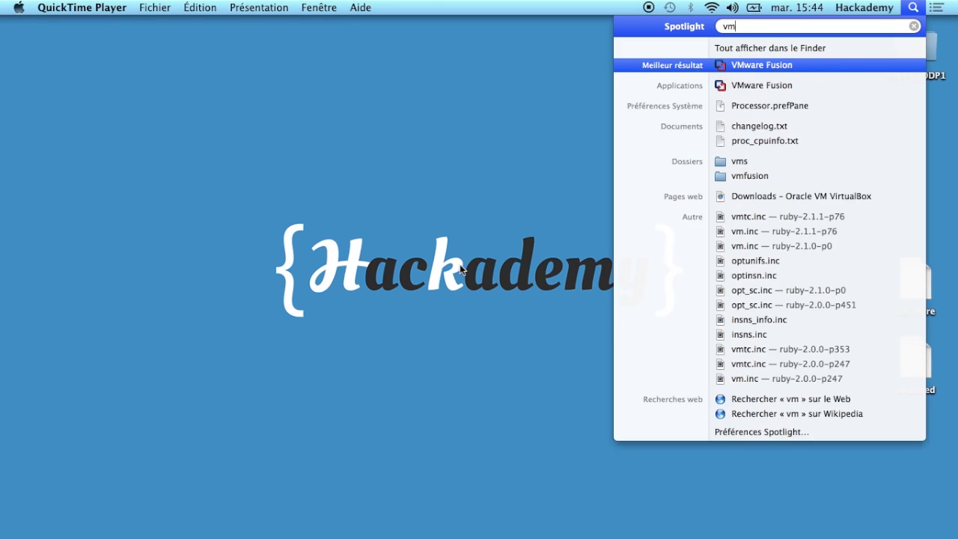
key("Return")
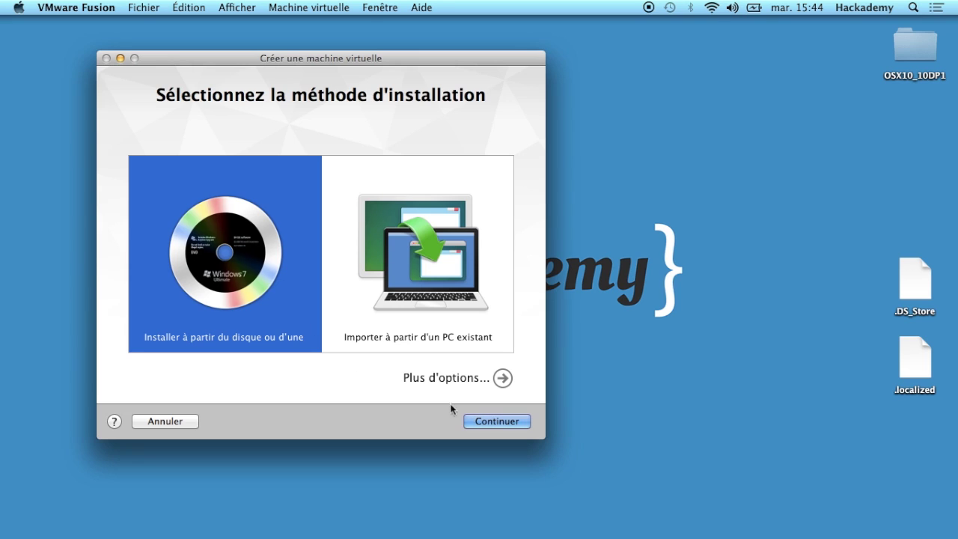
Create and start a custom virtual machine for Mac OS X 10.9 with a new 40 GB virtual disk
left_click(502, 378)
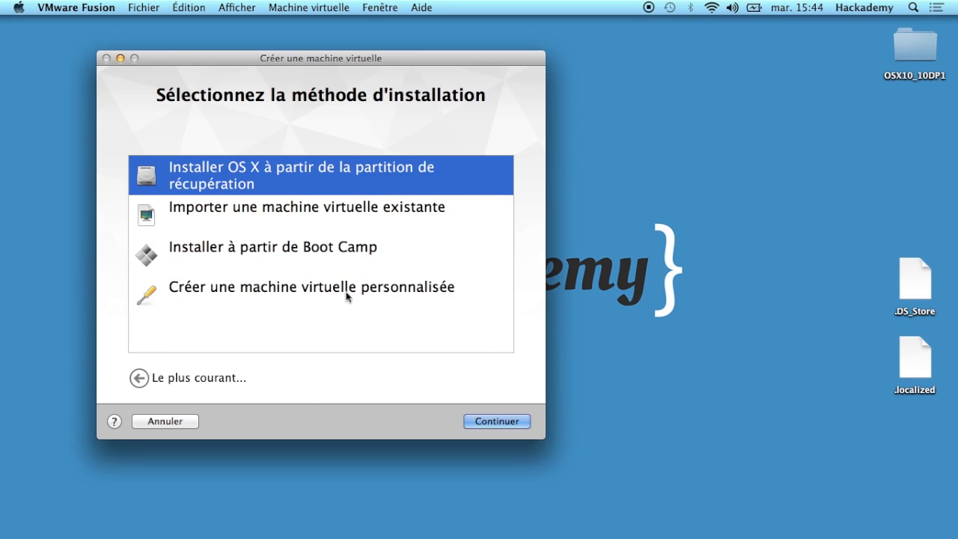
left_click(346, 291)
left_click(479, 421)
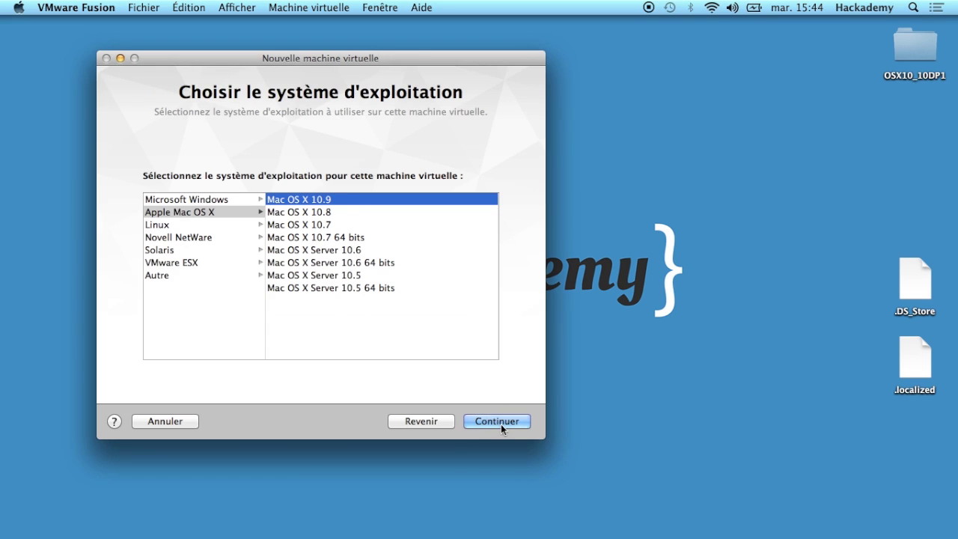
left_click(503, 421)
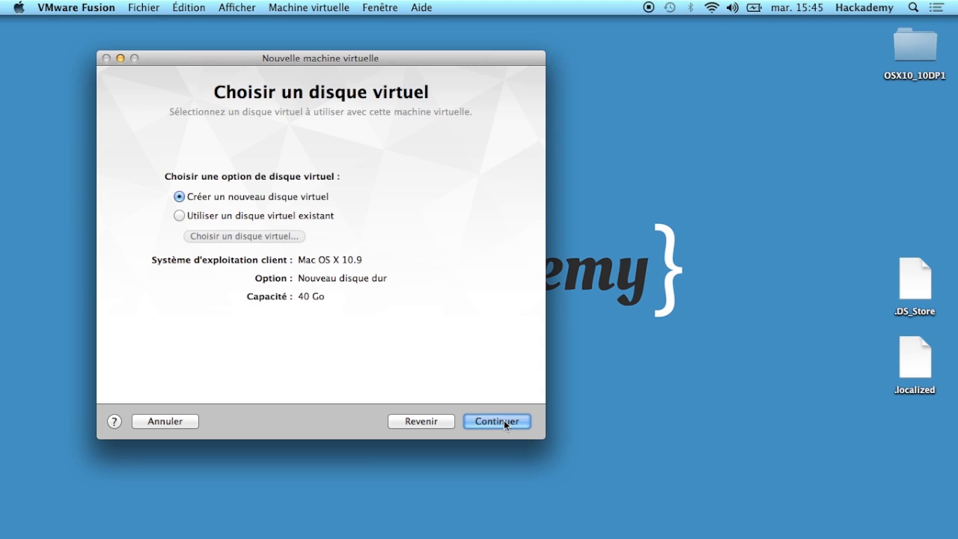
left_click(500, 423)
left_click(498, 422)
left_click(479, 222)
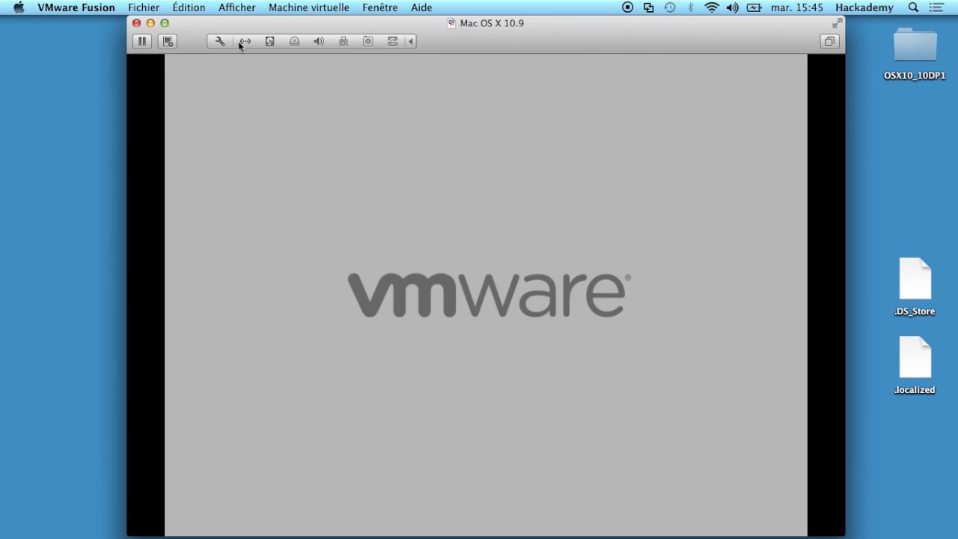
Connect the Kingston USB DISK 3.0 to the virtual machine with the operation Connexion à la machine virtuelle, and close the settings
left_click(218, 42)
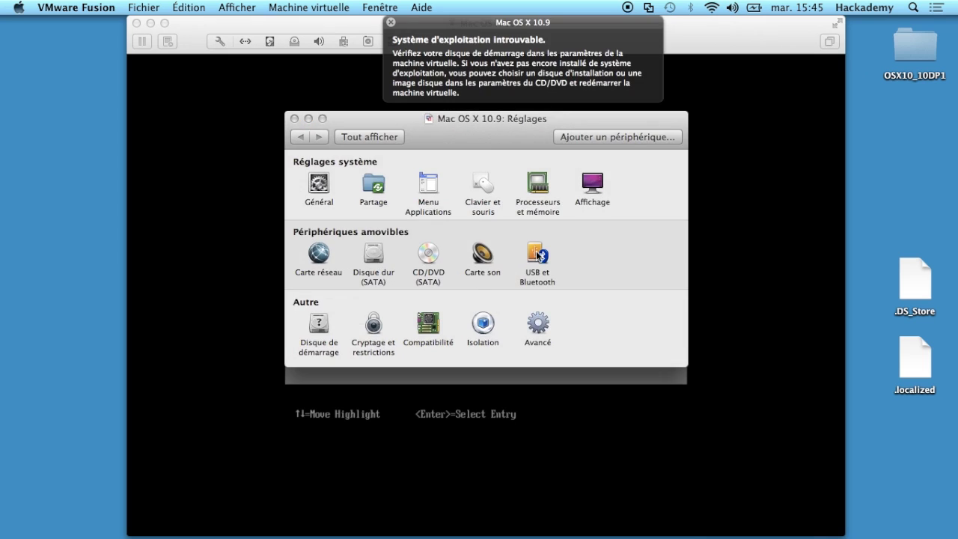
left_click(536, 252)
left_click(309, 195)
left_click(623, 195)
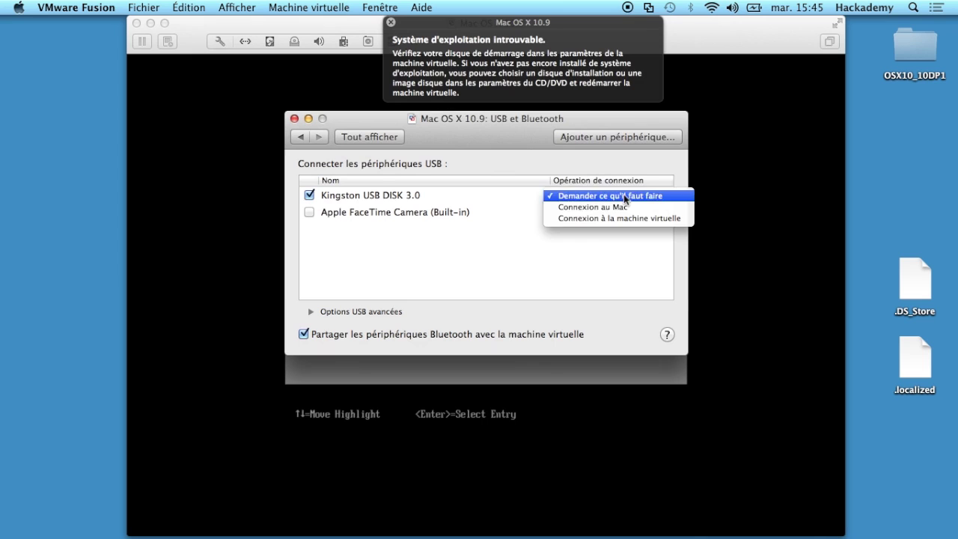
left_click(623, 219)
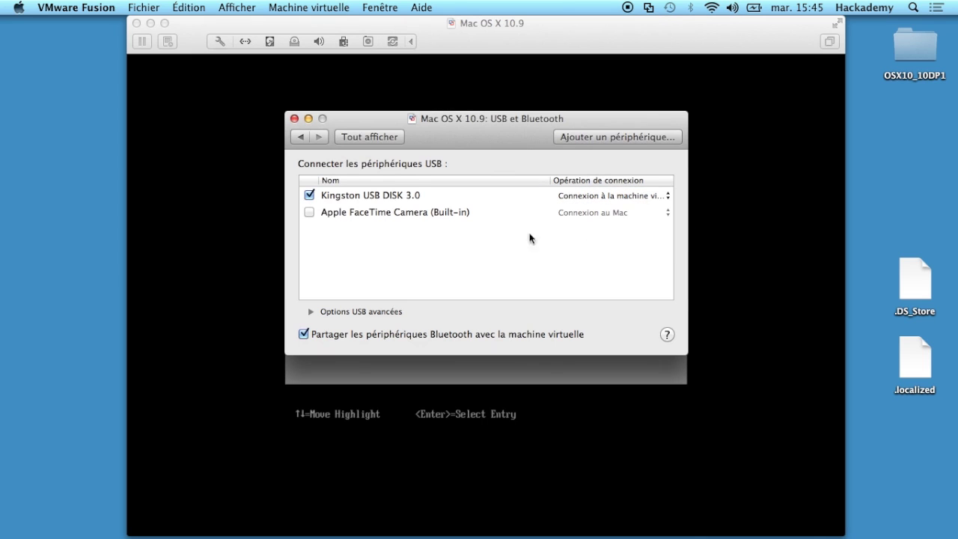
left_click(380, 136)
left_click(294, 119)
left_click(297, 122)
Open the virtual machine's Boot Manager and boot from EFI USB Device
key("Down")
key("Return")
key("Down")
key("Down")
key("Down")
key("Down")
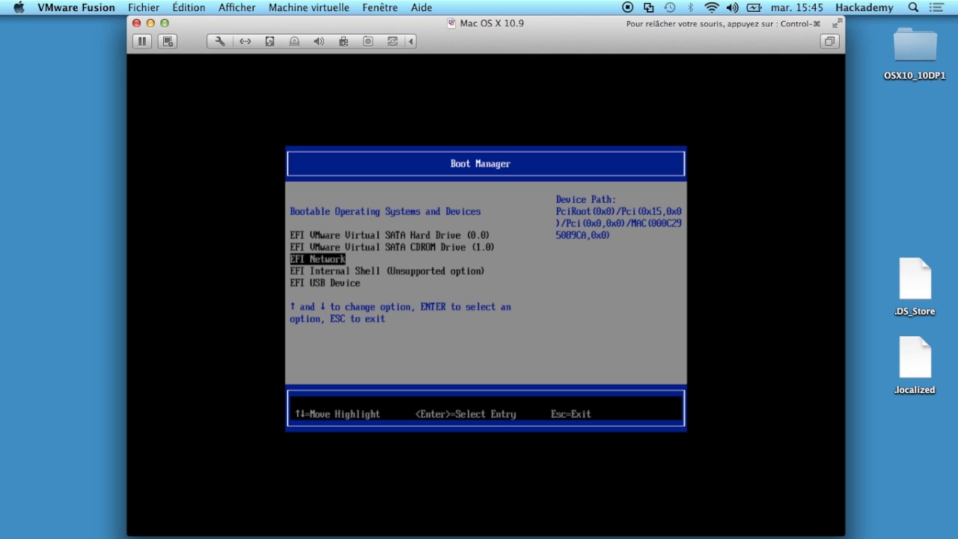
key("Return")
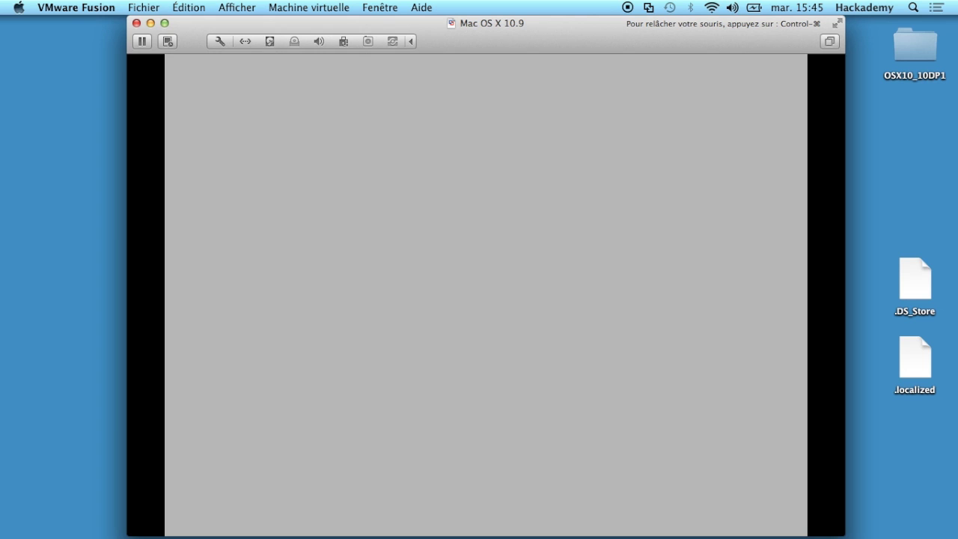